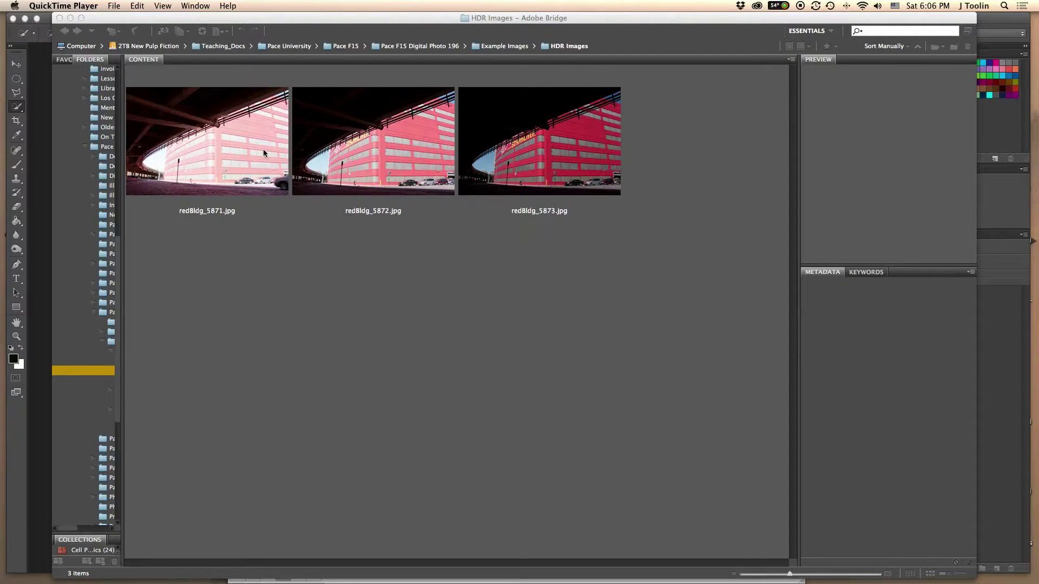
Select redBldg_5871.jpg, redBldg_5872.jpg and redBldg_5873.jpg and open them in Photoshop's Merge to HDR Pro
left_click(236, 168)
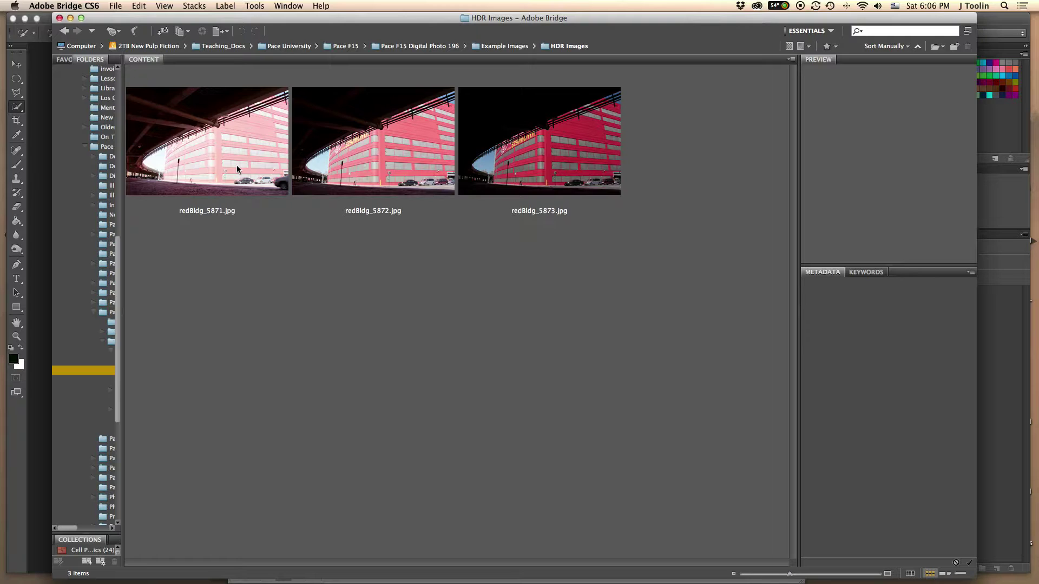
left_click(521, 150)
left_click(218, 116, "shift")
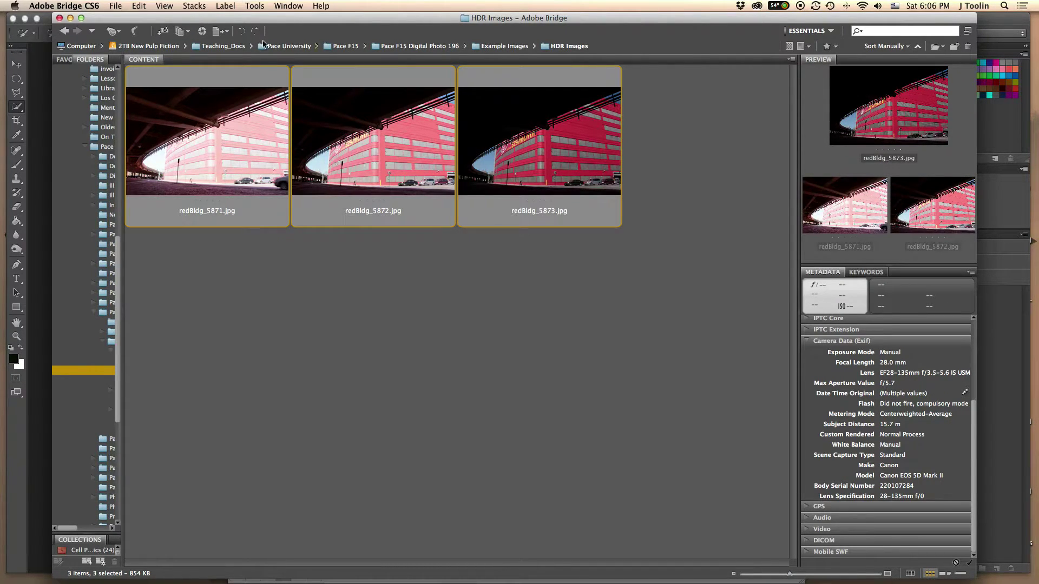
left_click(253, 6)
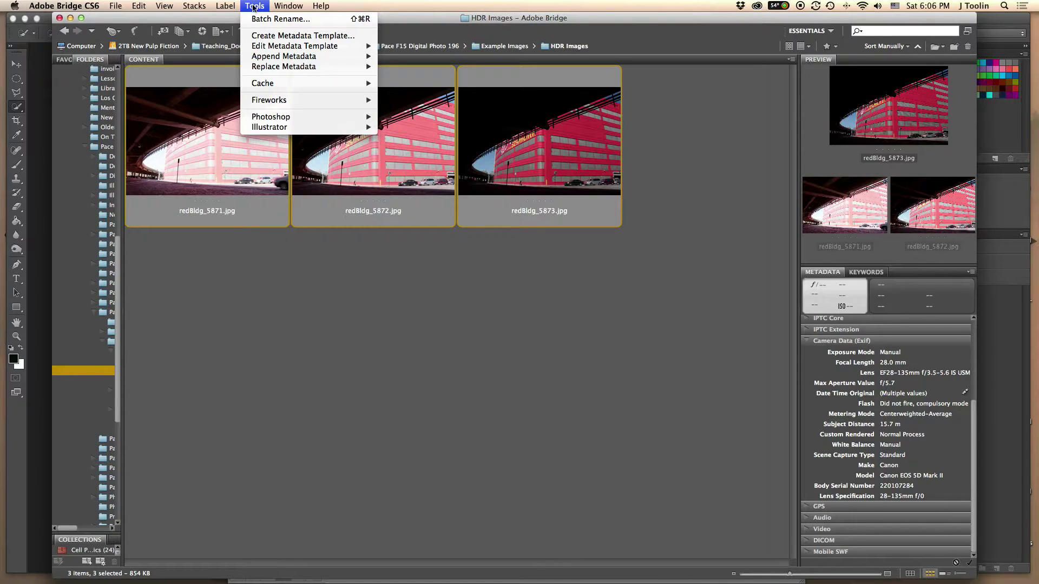
mouse_move(268, 118)
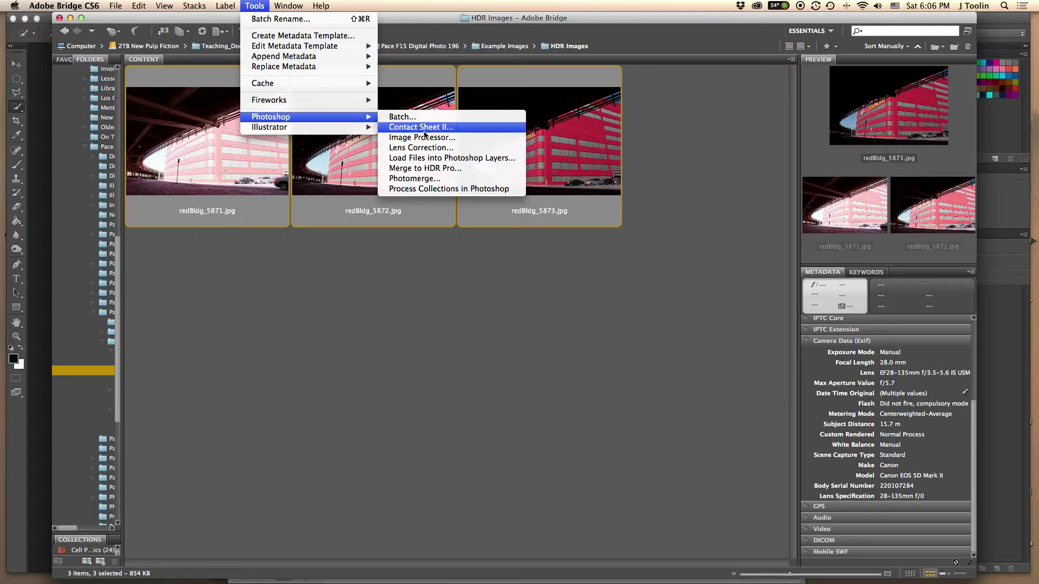
left_click(416, 169)
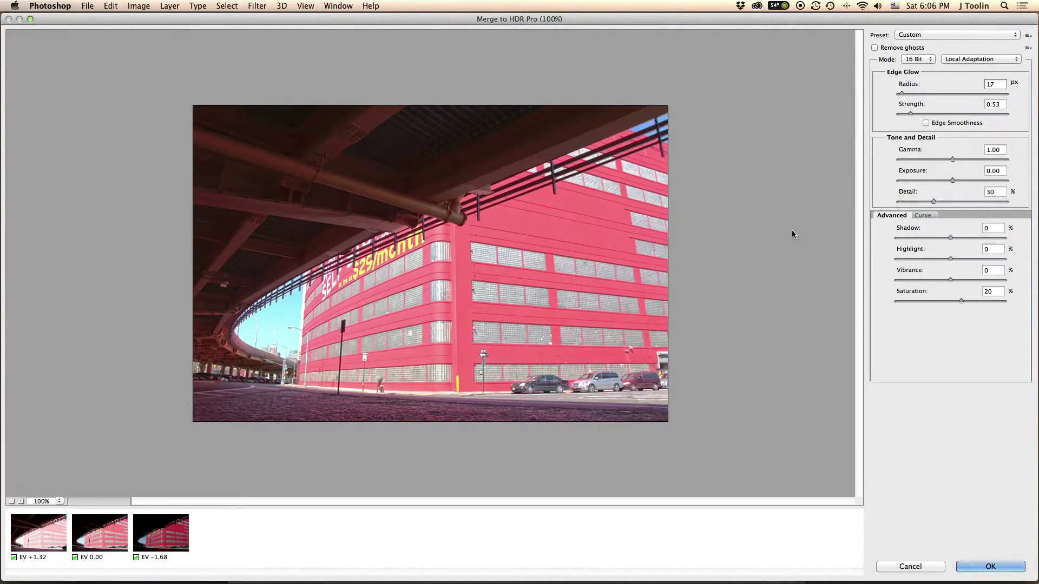
Lower the Exposure of the merged image to about -0.7
left_click(953, 181)
mouse_move(954, 183)
left_mouse_down()
mouse_move(937, 183)
mouse_move(947, 183)
left_mouse_up()
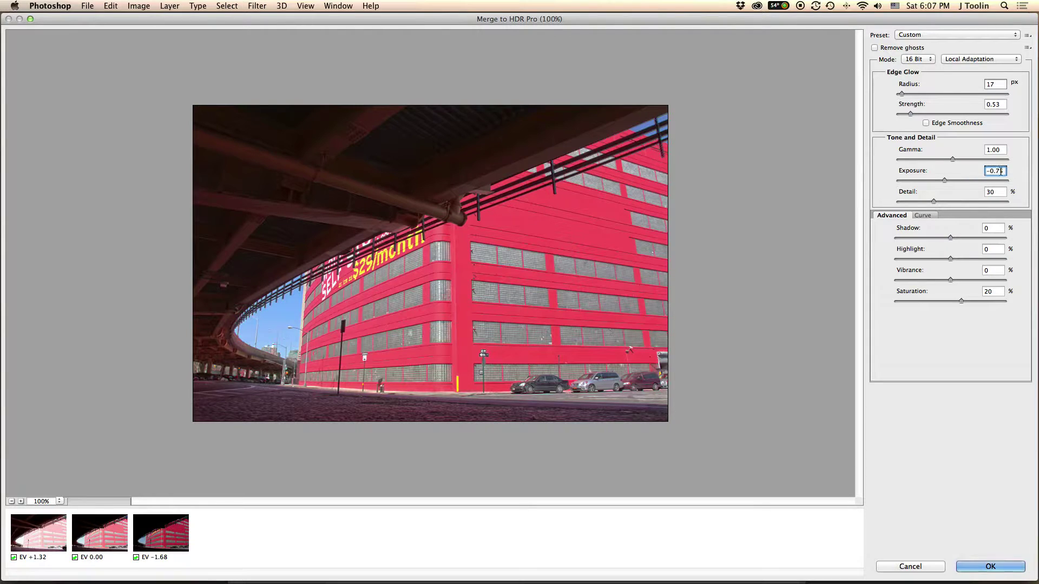
scroll(1001, 171, "up", 2)
scroll(1001, 171, "up", 7)
scroll(1001, 171, "up", 2)
Try to set the Exposure to 10 and accept the closest allowed value instead
left_click(984, 174)
left_click_drag(984, 174, 1003, 171)
type("10")
key("Tab")
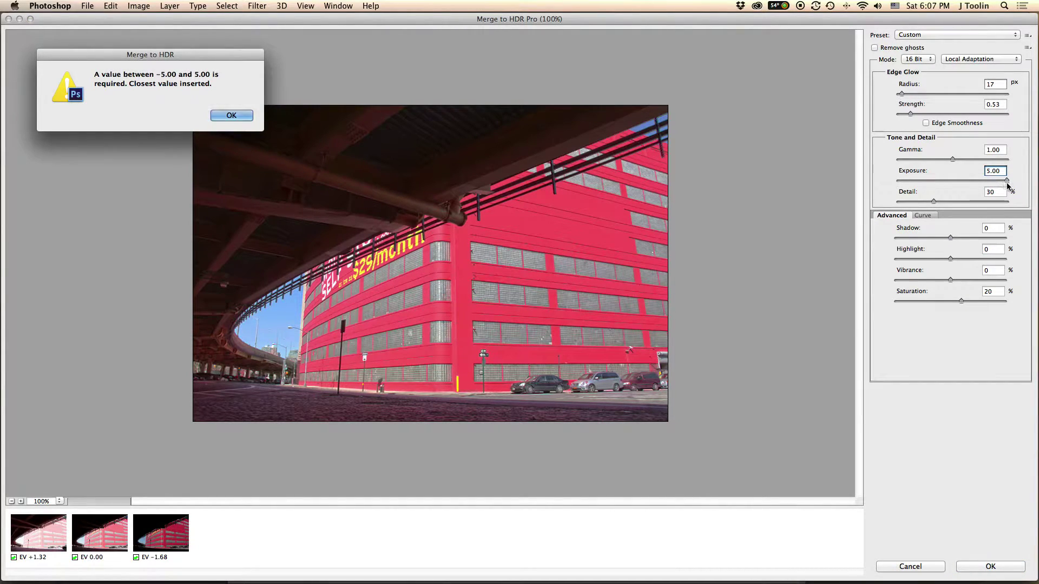
left_click(232, 115)
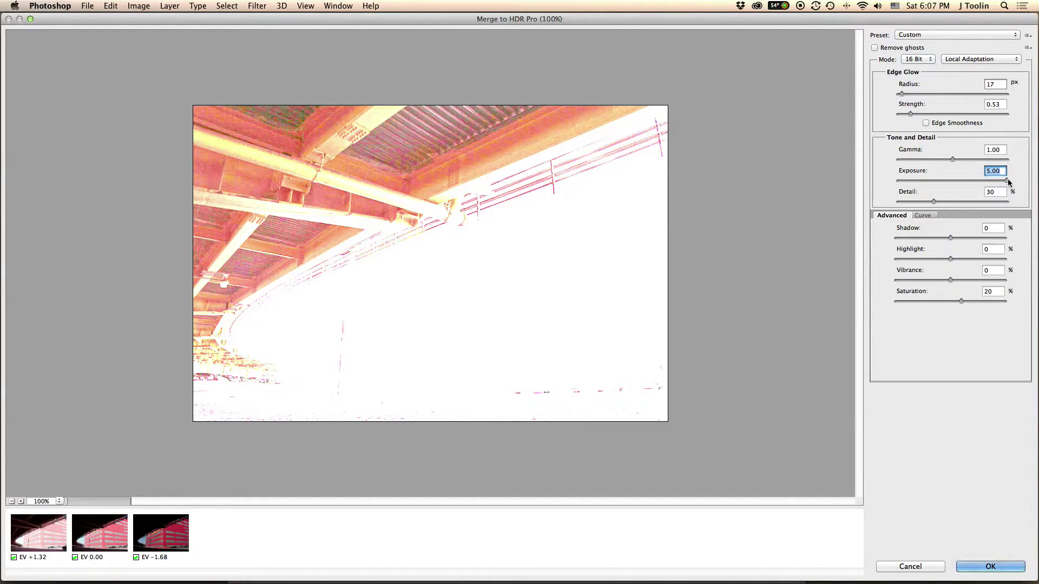
Bring the Exposure down to -0.10 and toggle ghost removal on and off again
left_click_drag(1007, 180, 956, 177)
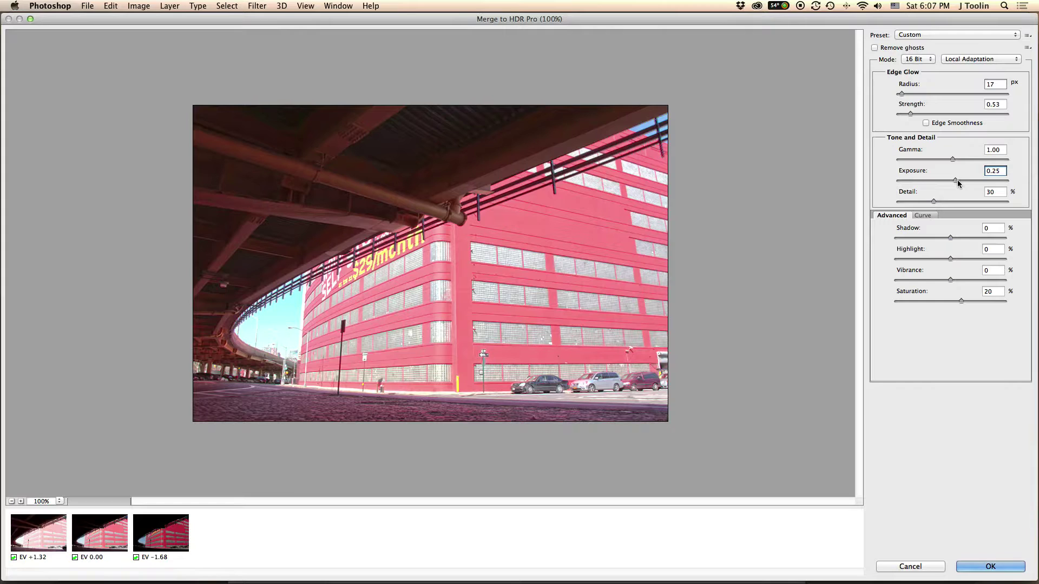
left_click_drag(957, 179, 952, 183)
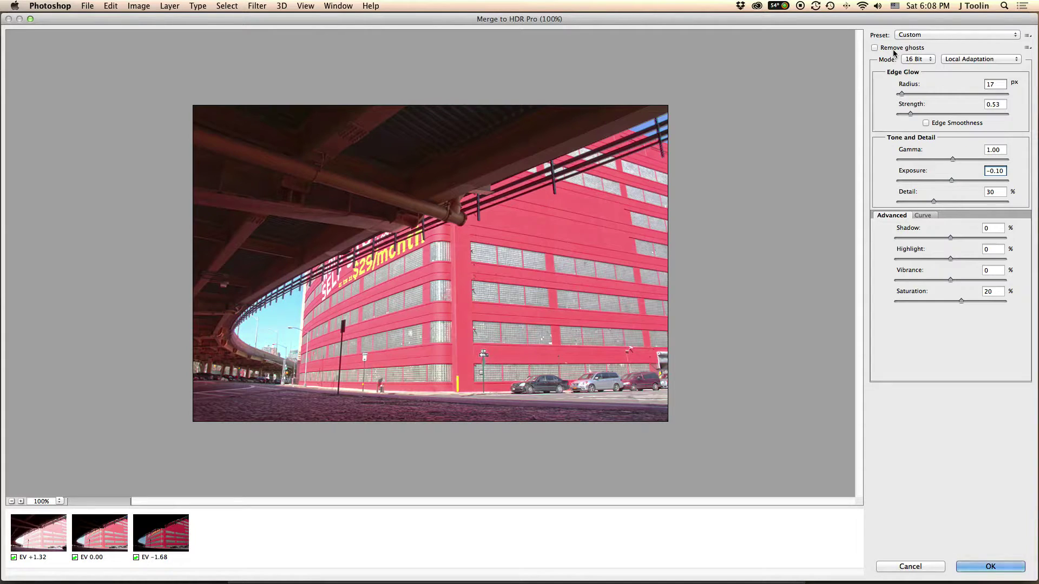
left_click(875, 48)
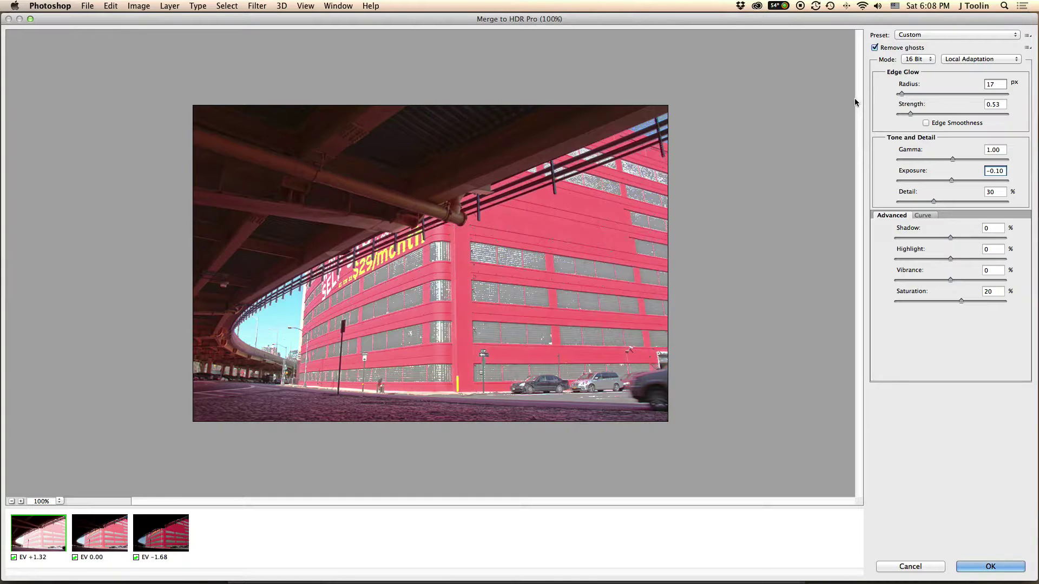
left_click(875, 48)
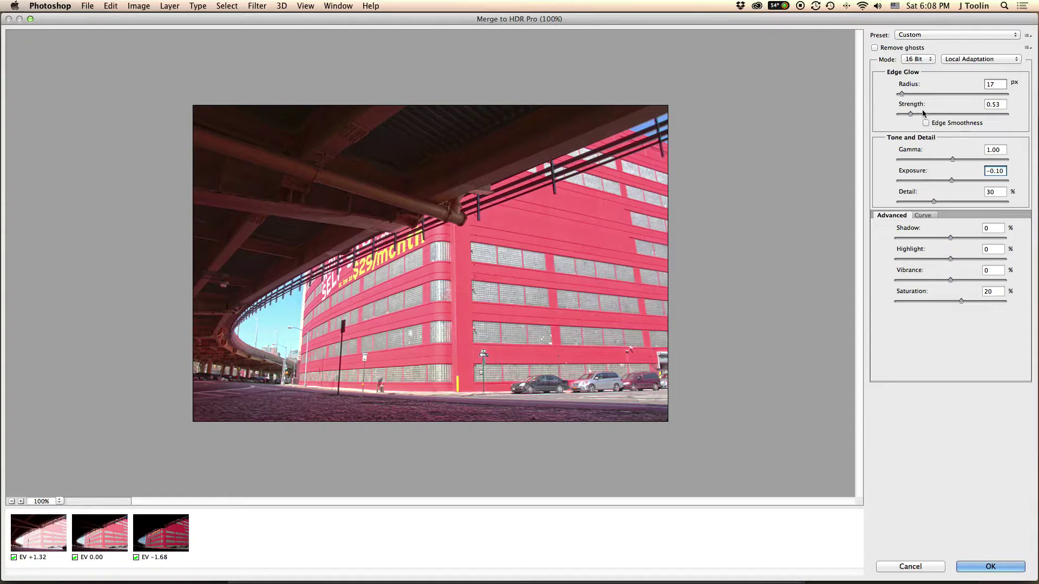
Set the Edge Glow to a radius of 78 px and a strength of 0.37
left_click_drag(901, 95, 888, 96)
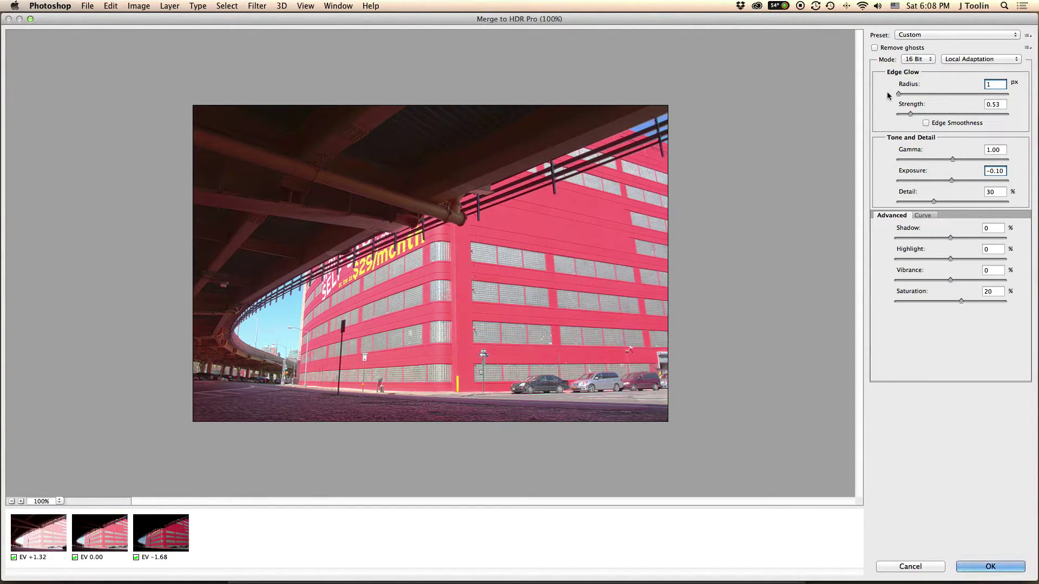
left_click_drag(899, 94, 974, 96)
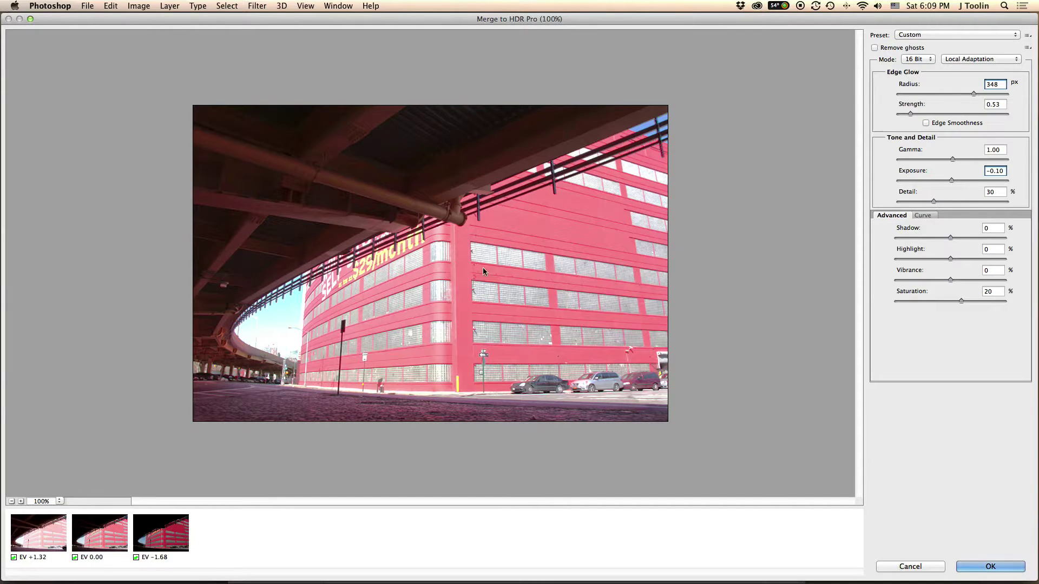
left_click(909, 113)
mouse_move(910, 114)
left_mouse_down()
mouse_move(953, 113)
mouse_move(938, 113)
mouse_move(932, 93)
mouse_move(912, 93)
mouse_move(932, 115)
mouse_move(910, 115)
left_mouse_up()
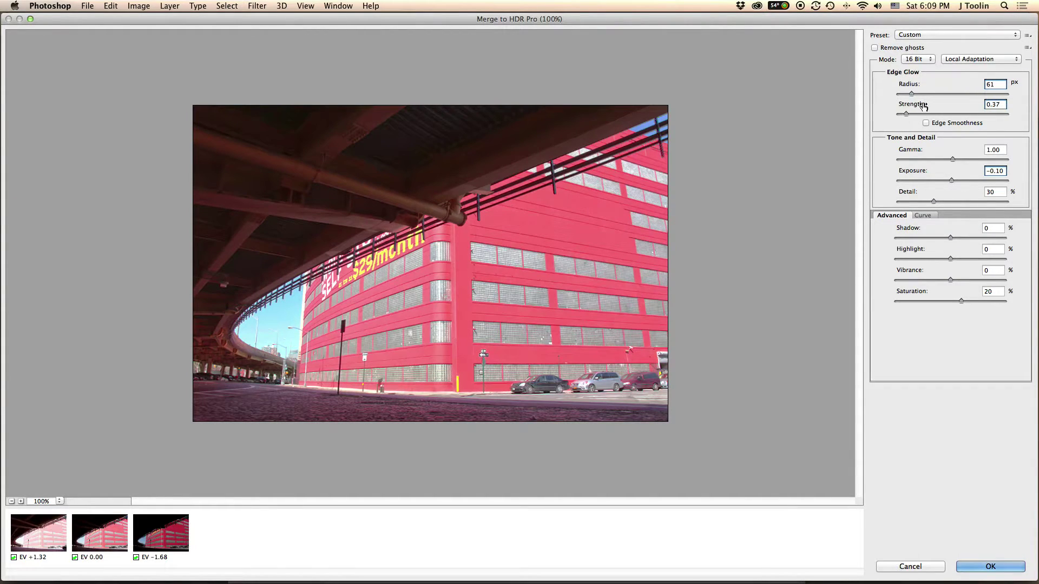
left_click_drag(909, 93, 913, 93)
Try extreme Shadow amounts in both directions and settle on -34%
left_click(951, 239)
left_click_drag(951, 239, 921, 235)
left_click_drag(920, 238, 903, 238)
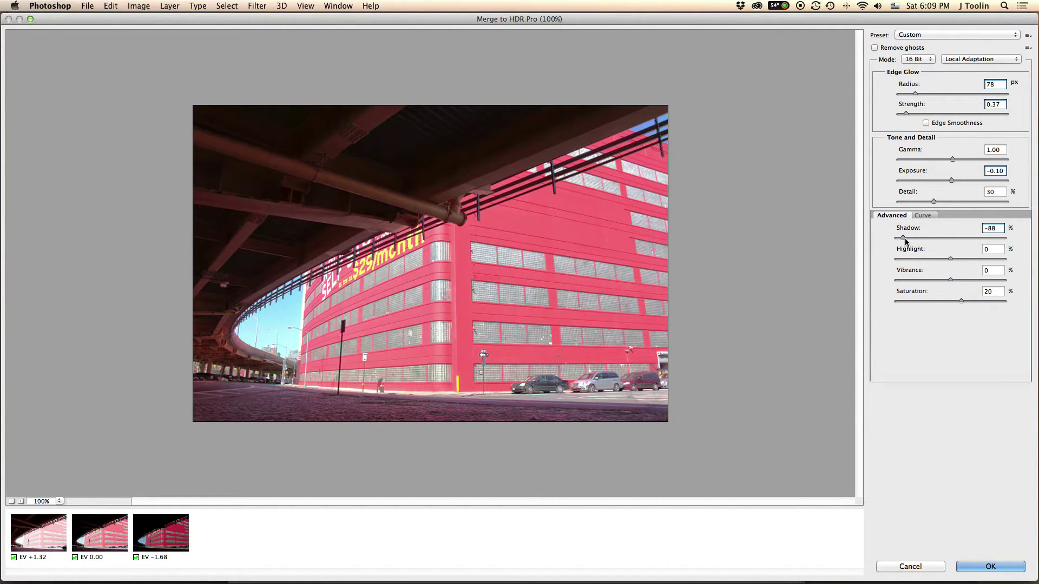
left_click_drag(904, 237, 981, 239)
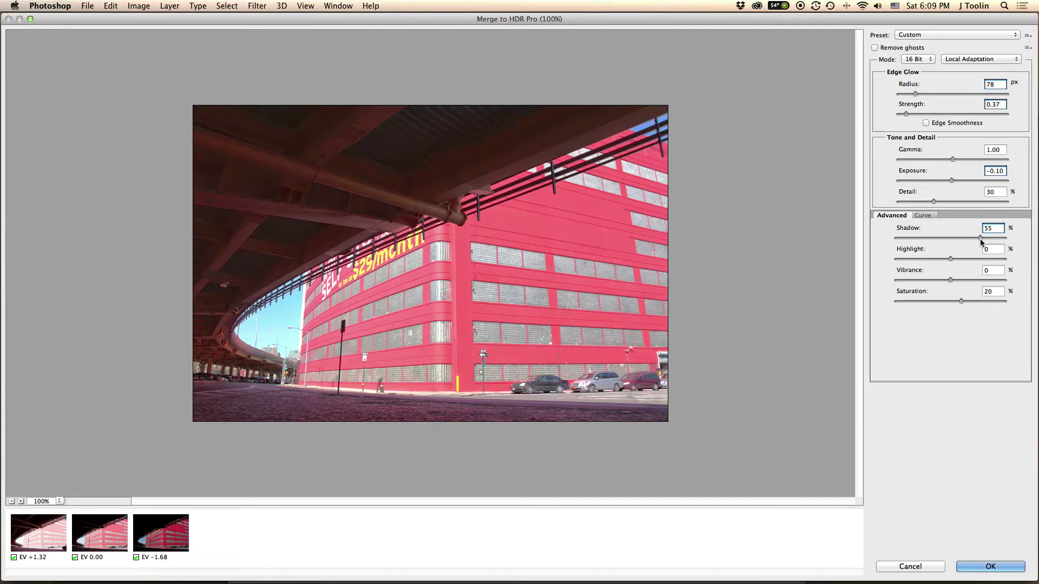
left_click_drag(981, 238, 932, 238)
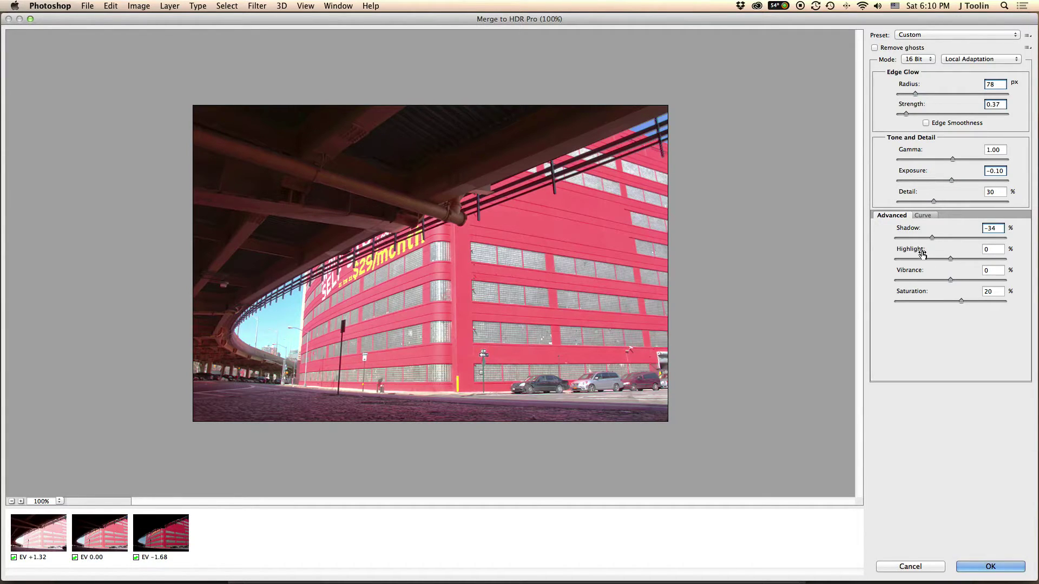
Set Highlight to -13%, Vibrance to 6% and Saturation to 15%
mouse_move(951, 259)
left_mouse_down()
mouse_move(926, 259)
mouse_move(963, 259)
mouse_move(944, 259)
left_mouse_up()
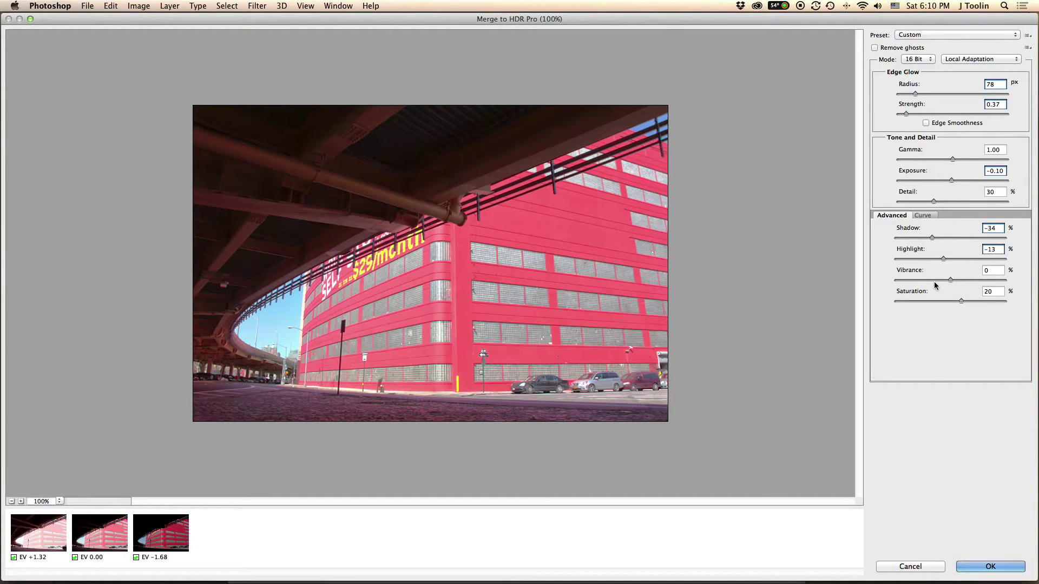
left_click_drag(950, 280, 963, 280)
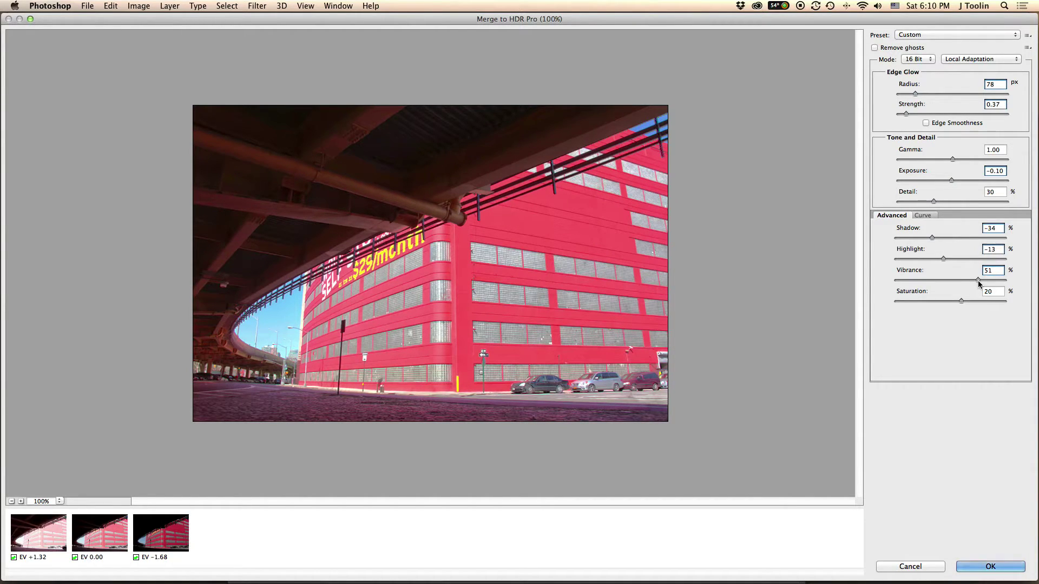
left_click_drag(979, 281, 950, 280)
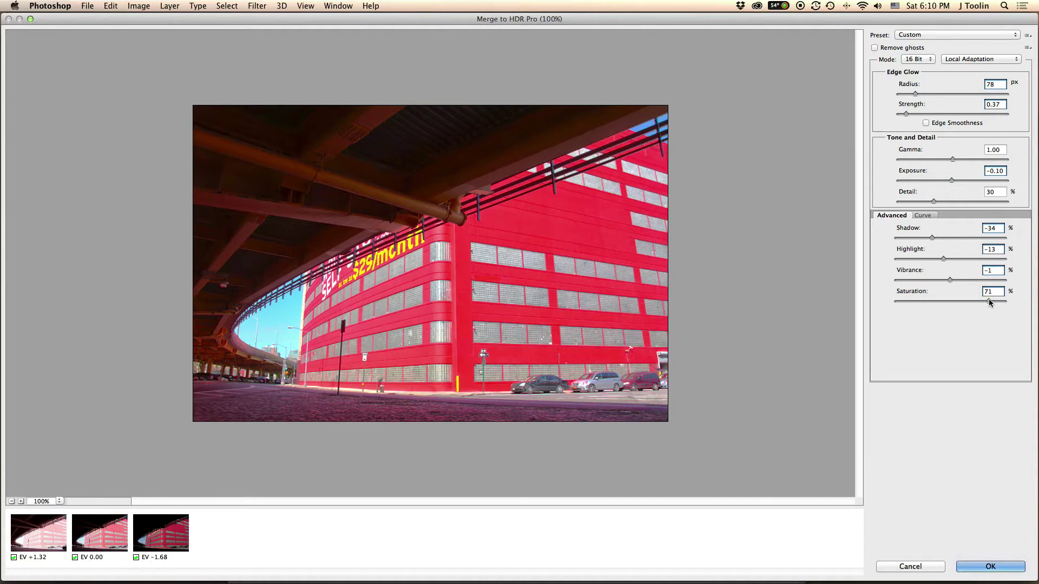
left_click_drag(989, 302, 954, 281)
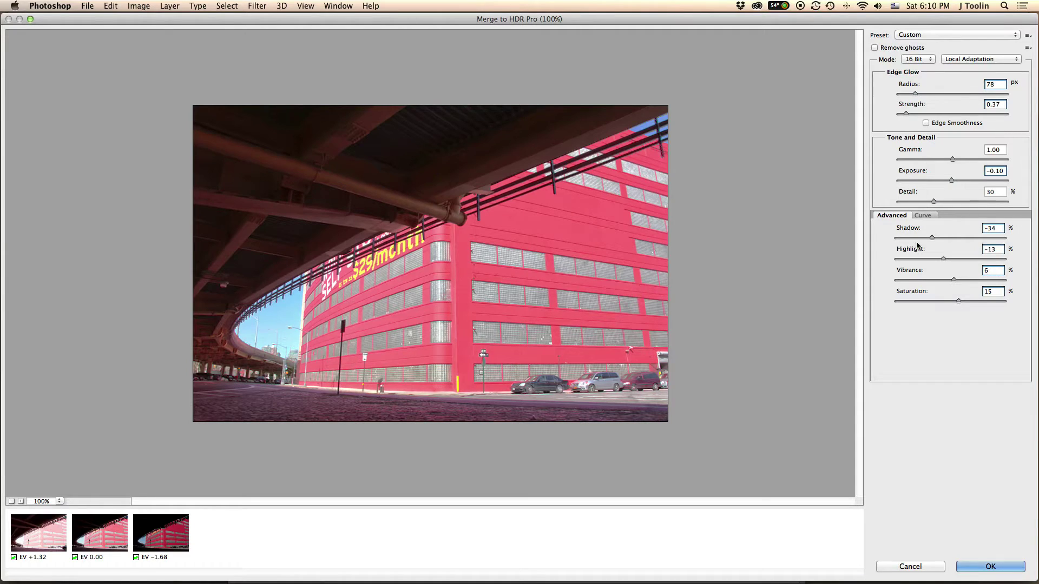
View the merged image's tone curve and histogram, and return to the advanced settings
left_click(925, 215)
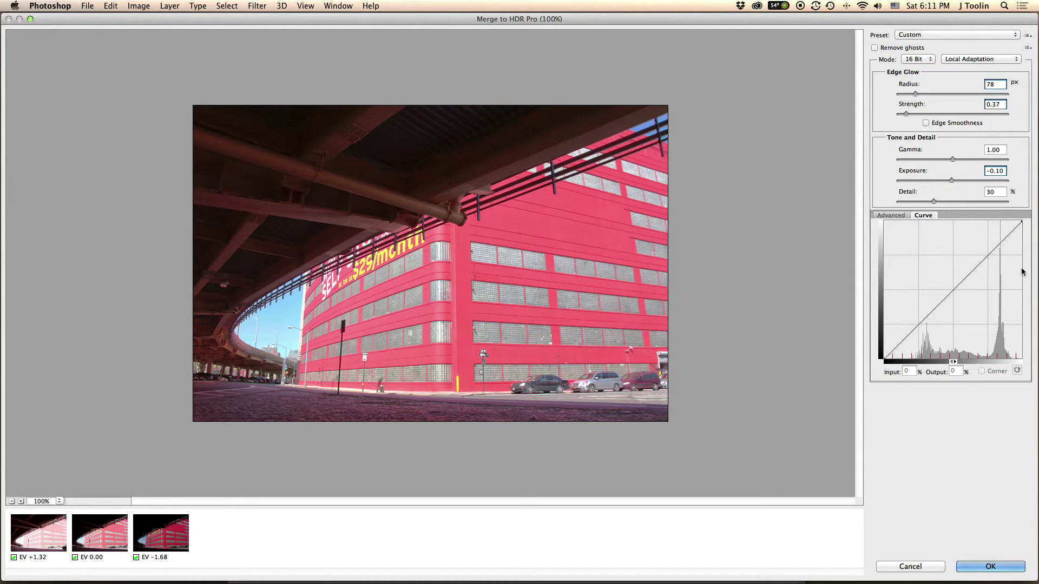
left_click(896, 215)
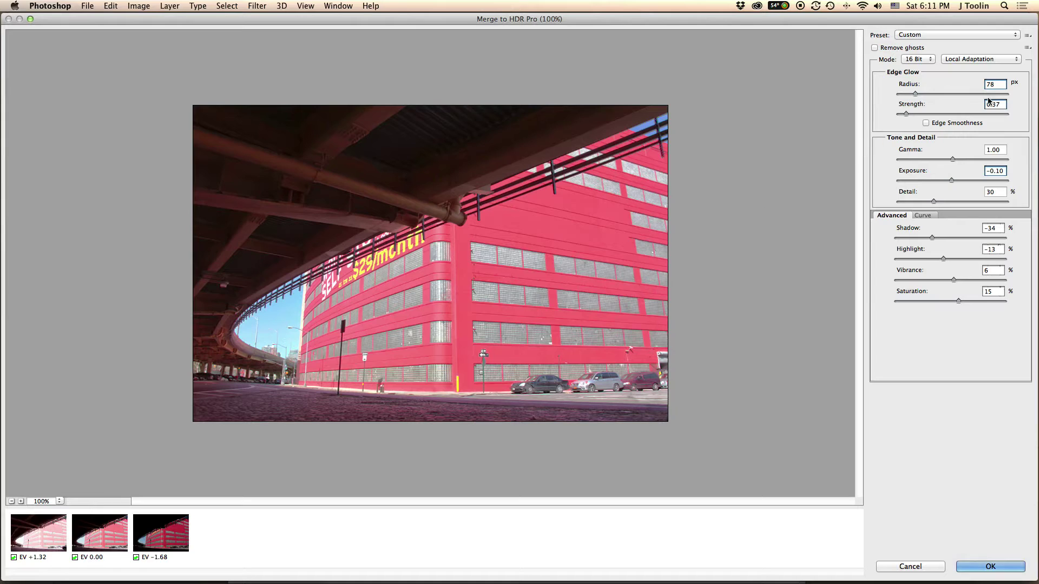
Apply the Scott5 preset to the merged image
left_click(1008, 31)
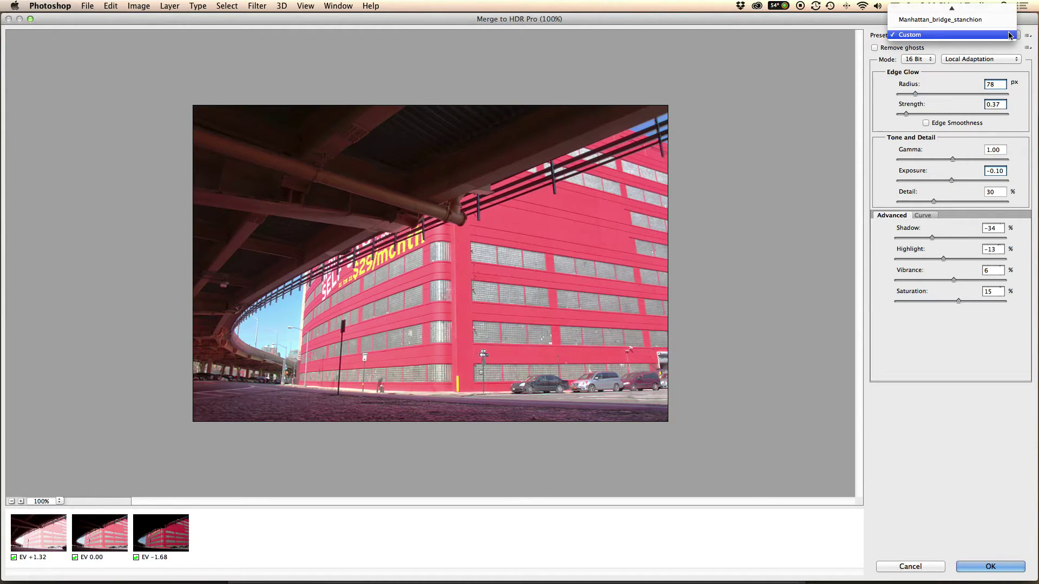
left_click(874, 40)
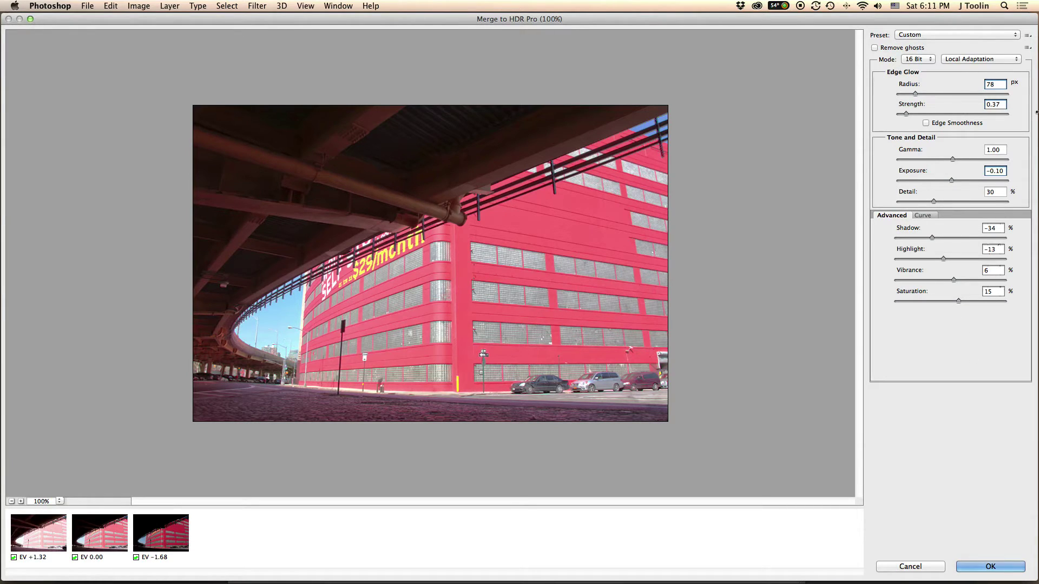
left_click(994, 34)
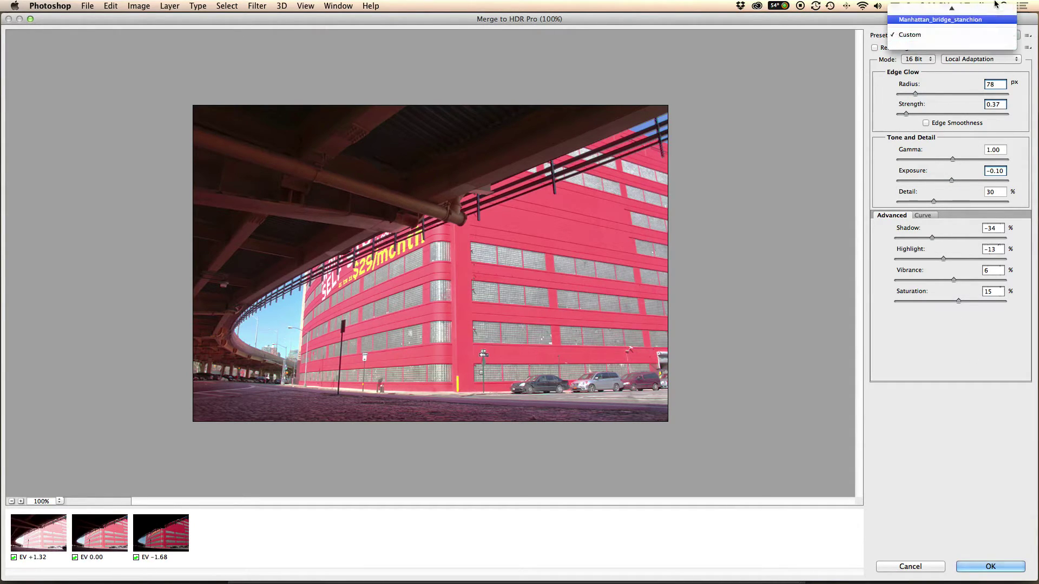
mouse_move(993, 2)
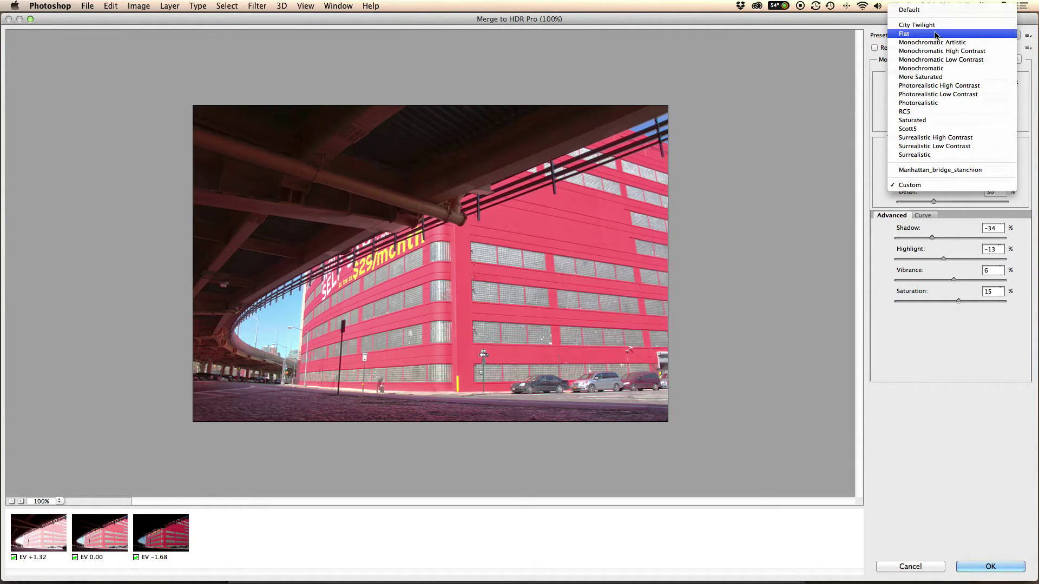
left_click(914, 131)
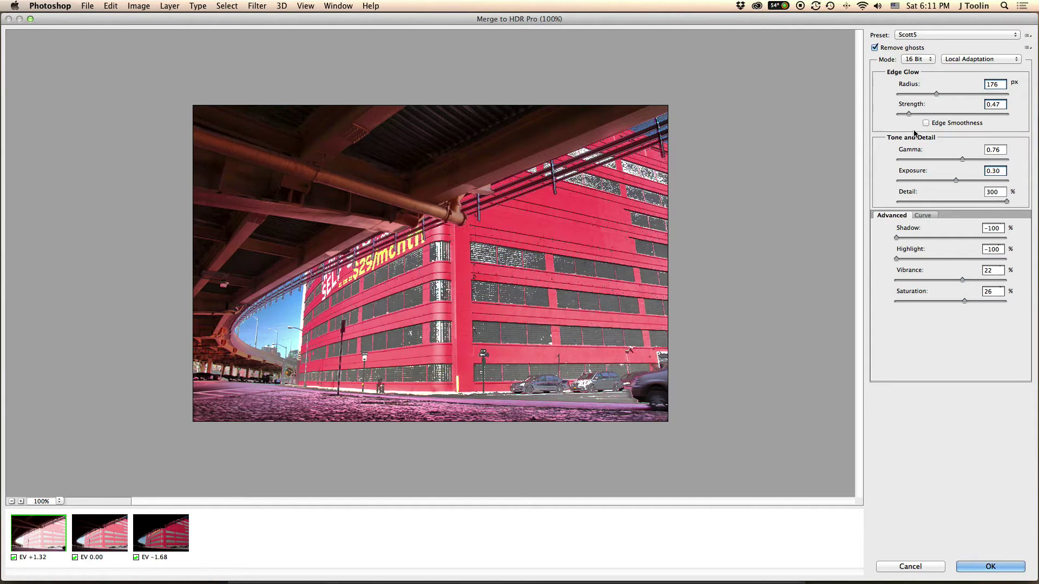
Reset all toning settings of the merged image with the Default preset
left_click(963, 34)
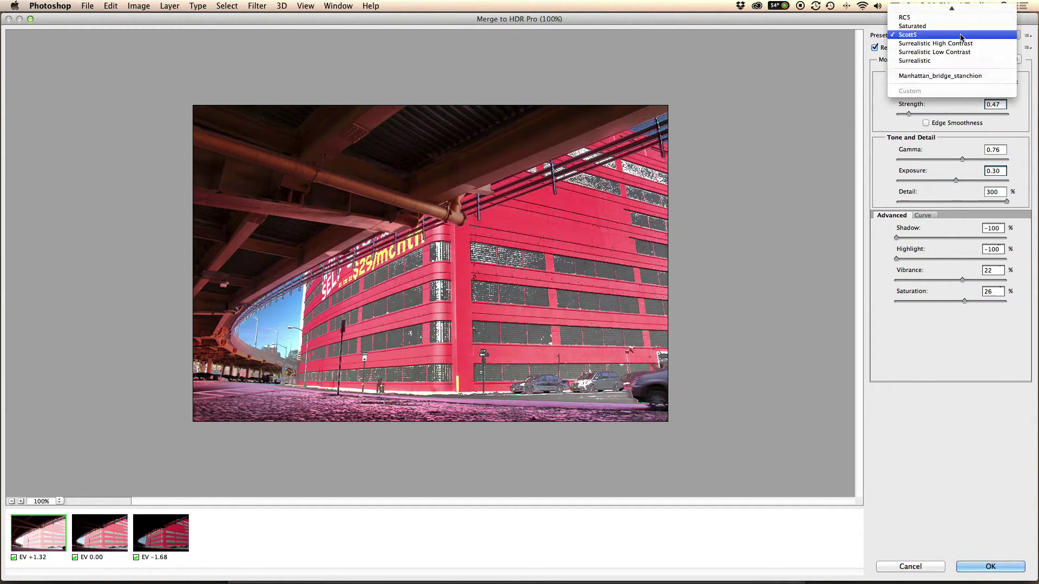
left_click(938, 125)
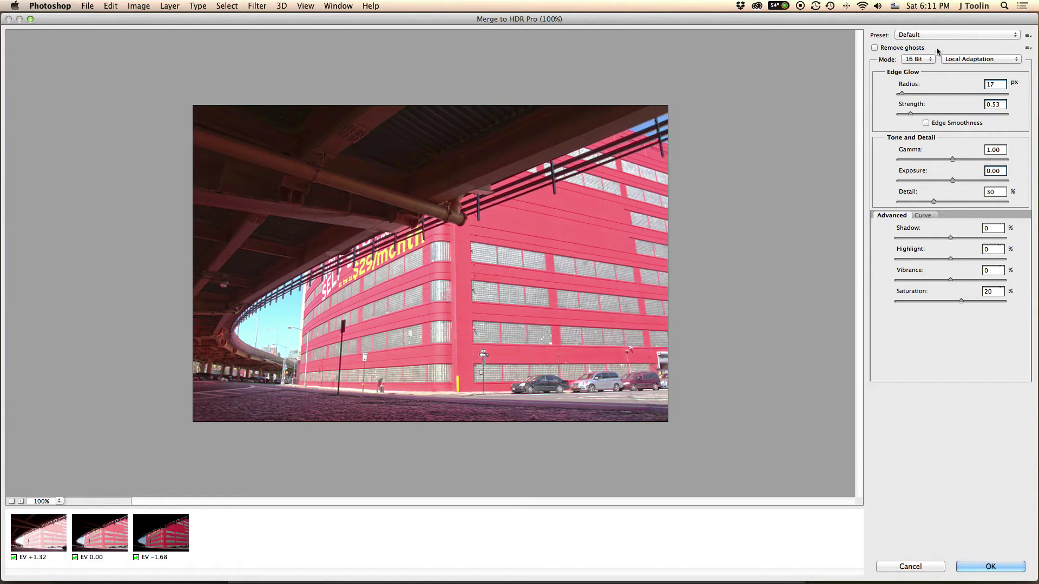
left_click(1028, 35)
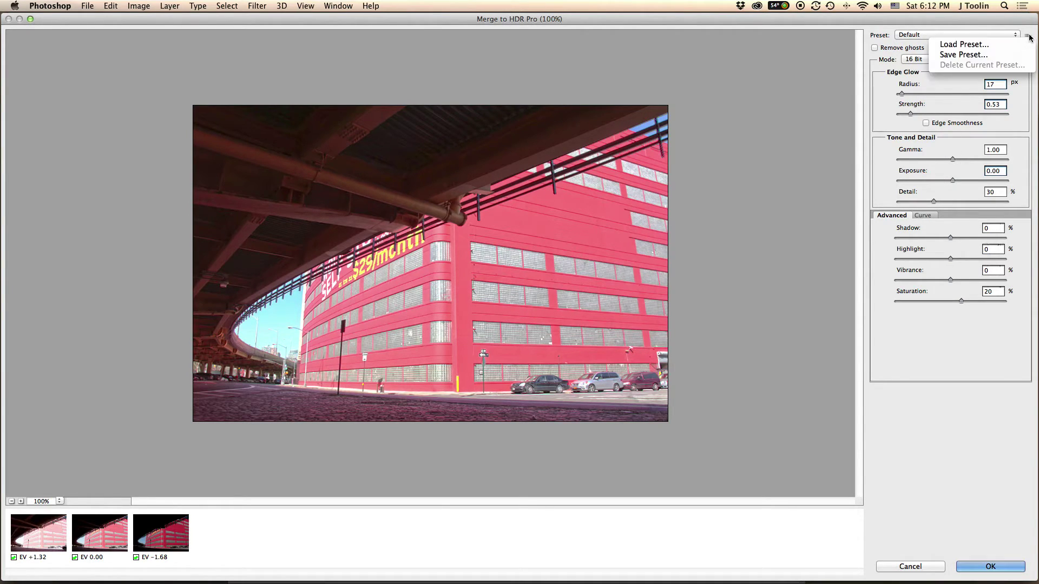
left_click(965, 56)
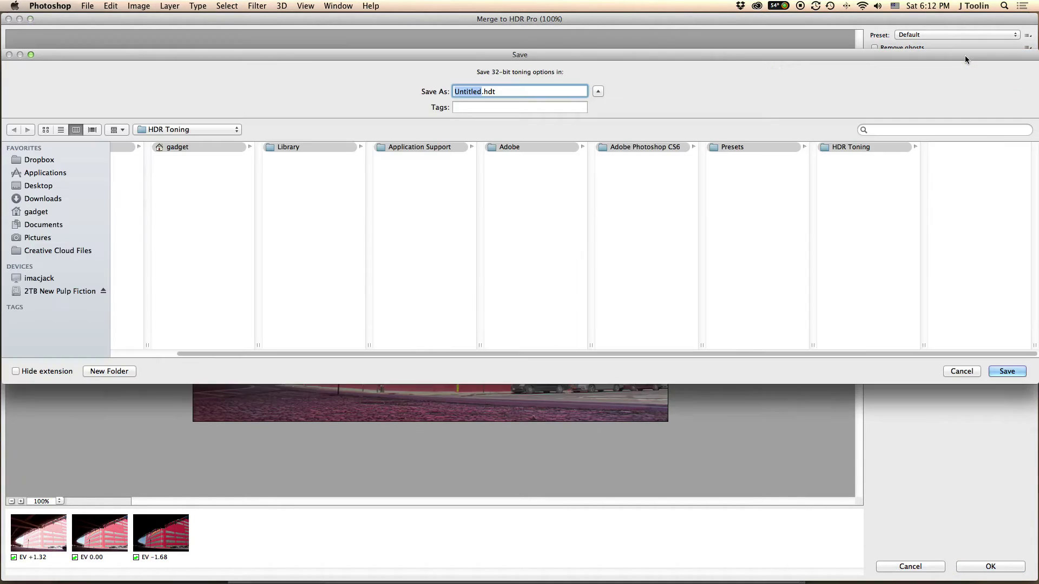
left_click(953, 372)
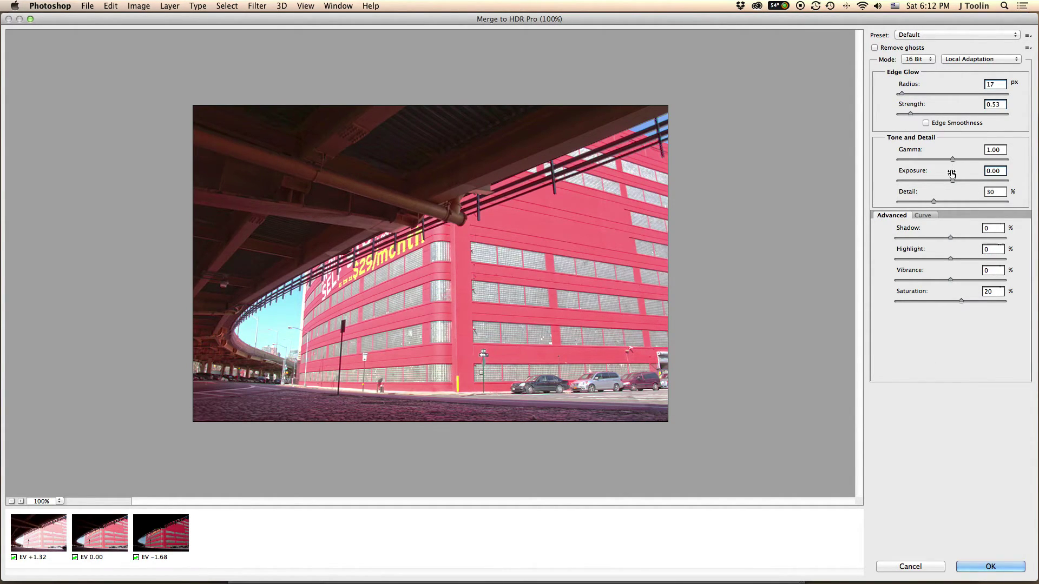
Lower the Exposure of the merged image to -0.40
left_click_drag(953, 185, 947, 186)
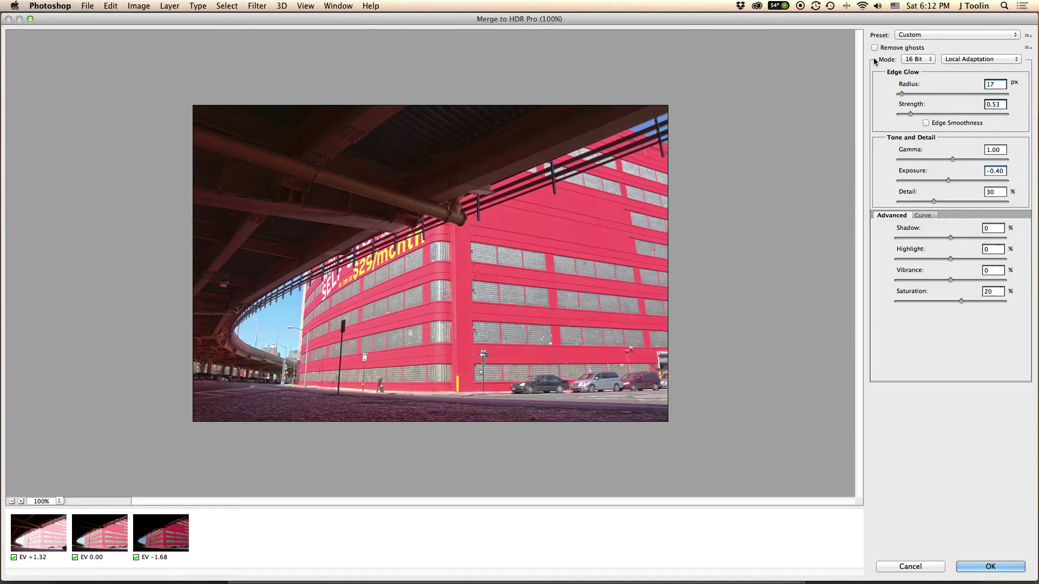
Set the merged image's mode to 8 Bit with Local Adaptation and complete the HDR merge
left_click(931, 61)
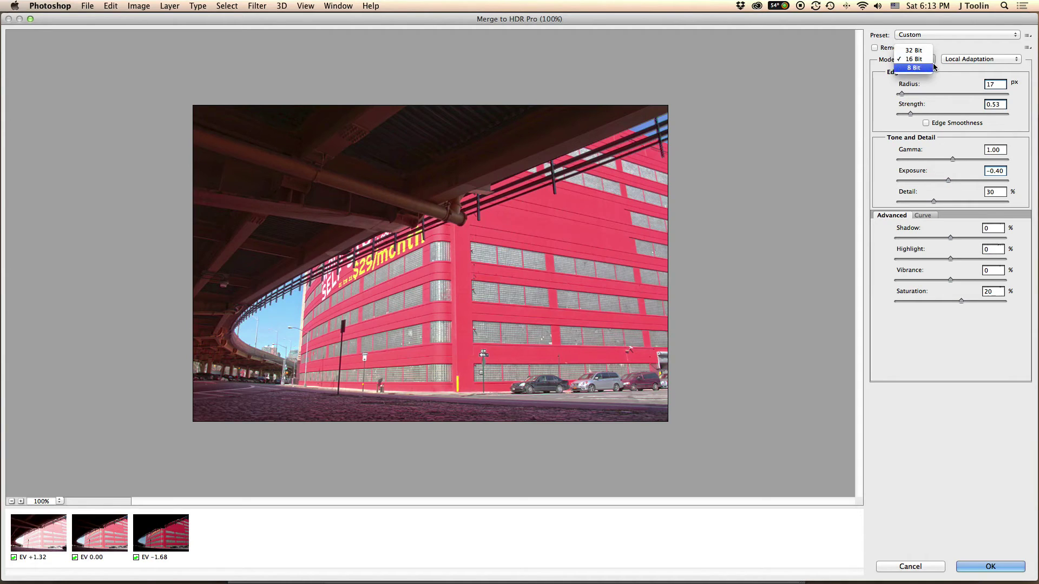
left_click(922, 67)
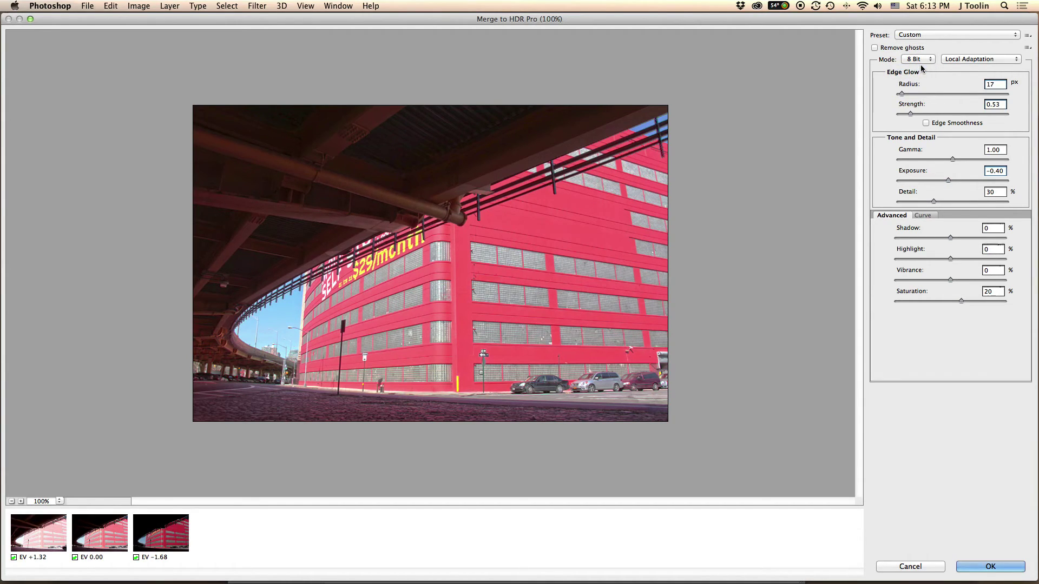
left_click(1016, 60)
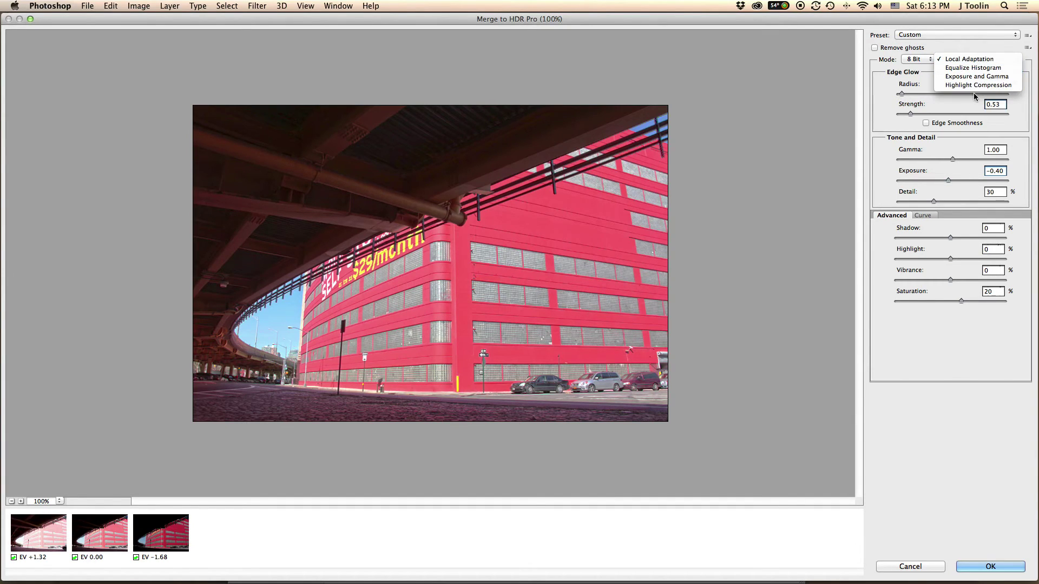
left_click(972, 50)
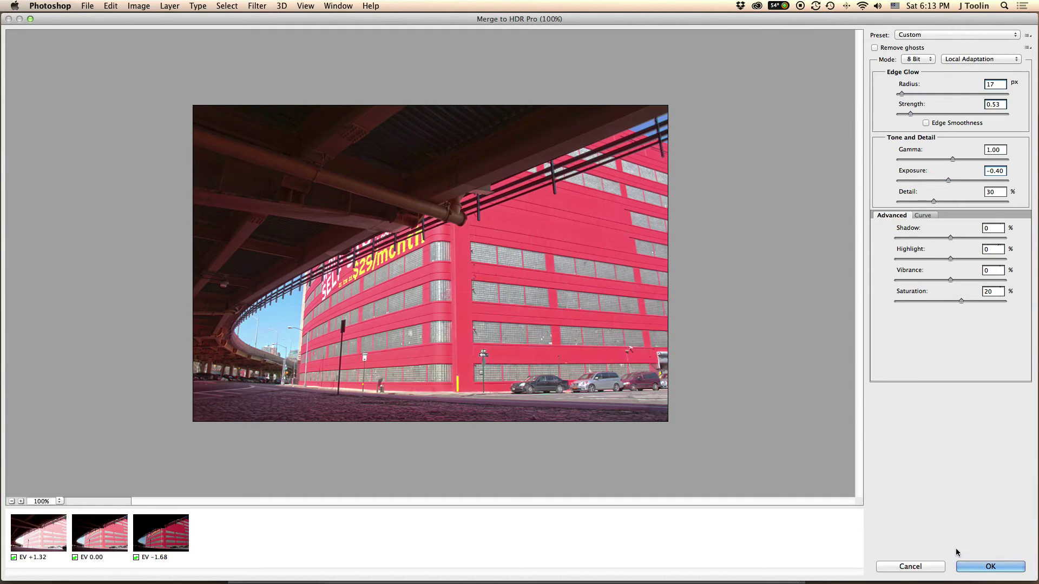
left_click(968, 568)
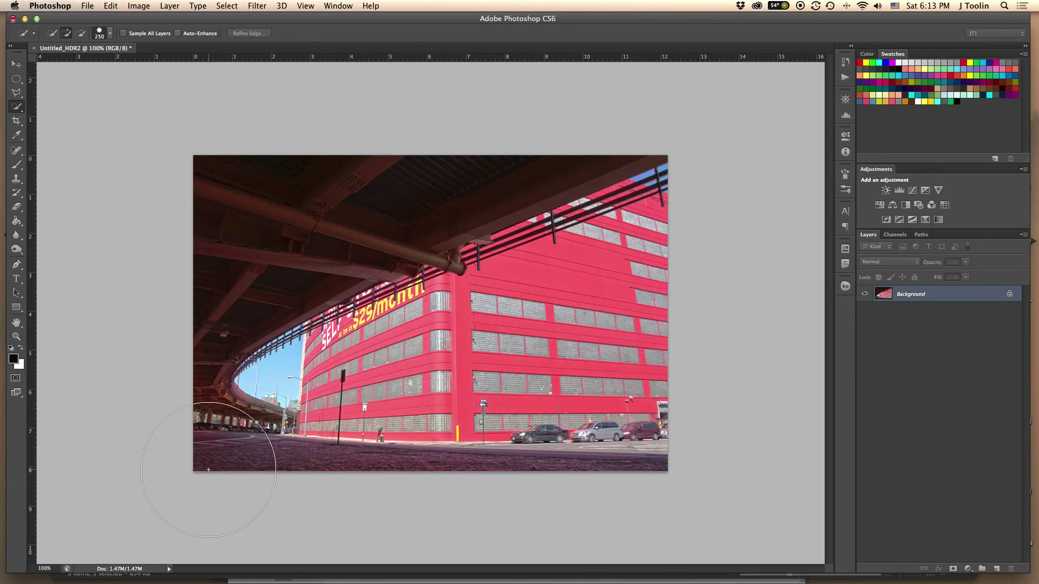
Switch to the Move tool and review the file formats offered for saving the merged image, leaving without saving
key("v")
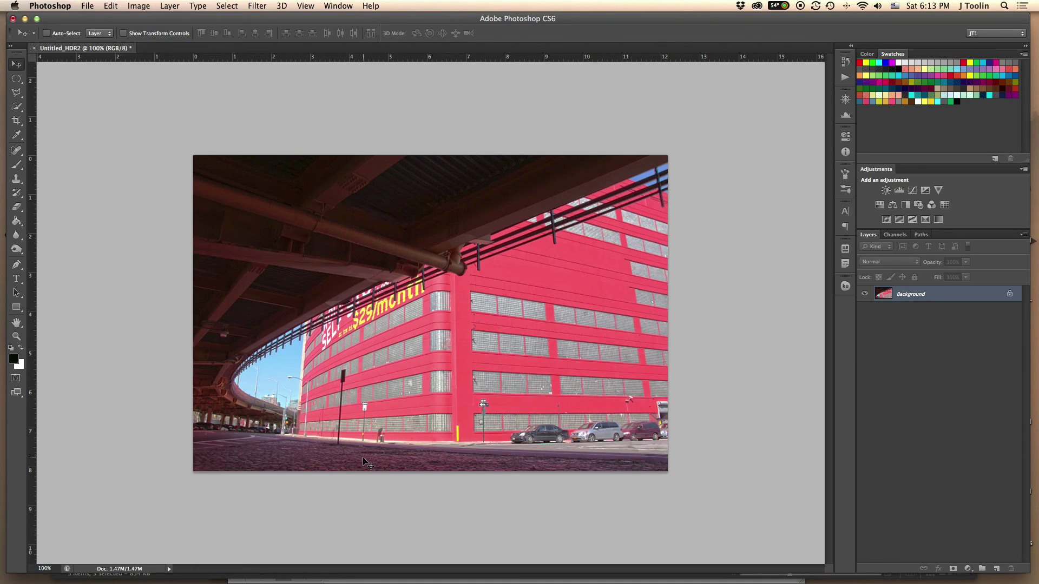
key("super+shift+s")
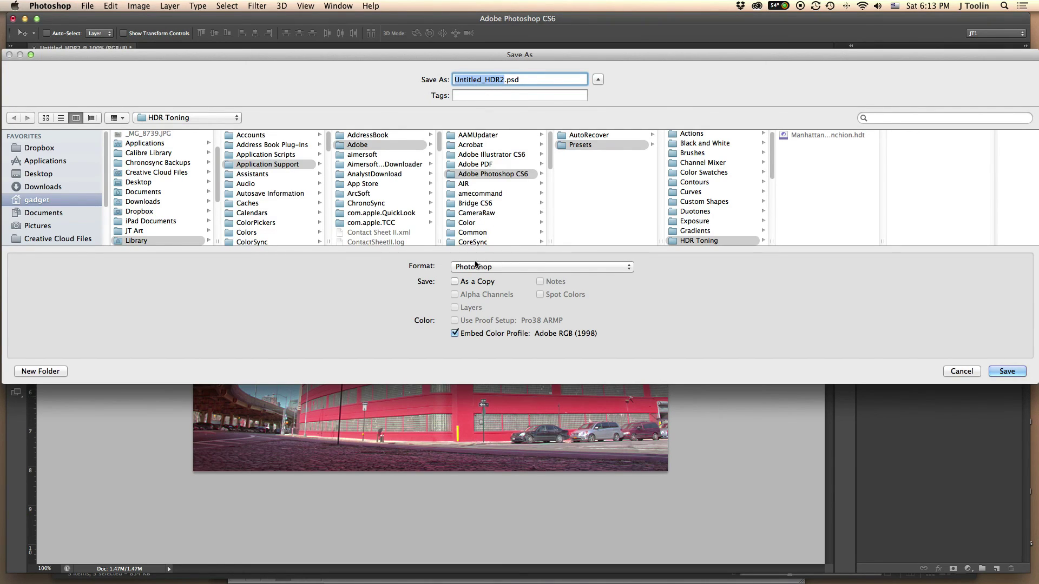
left_click(498, 267)
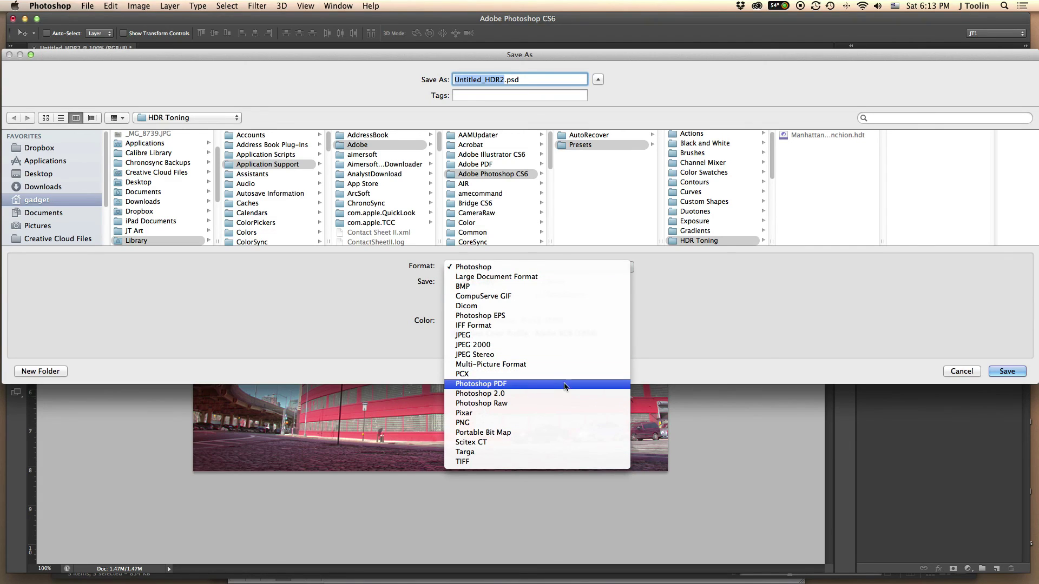
left_click(972, 376)
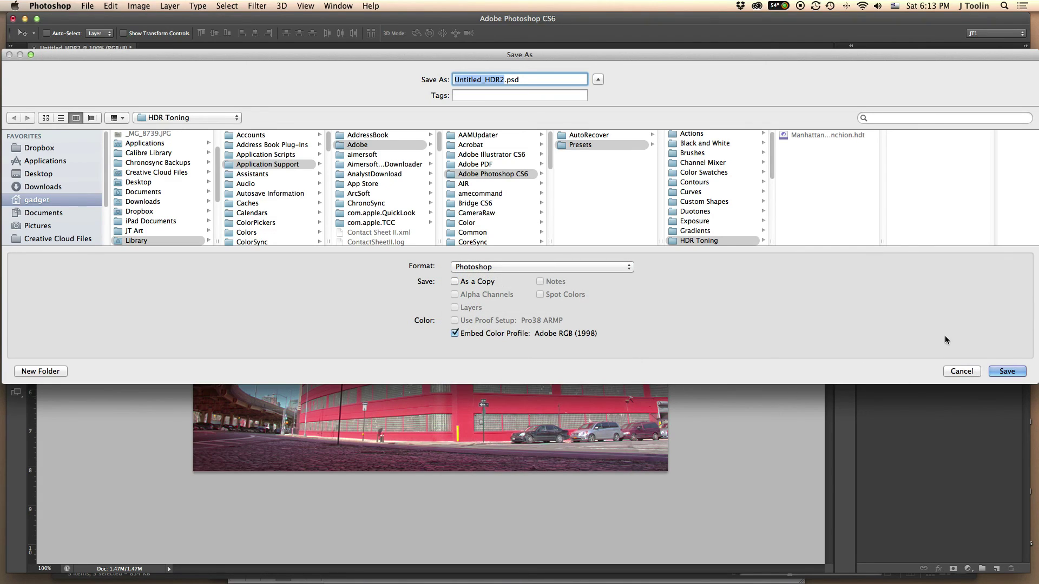
left_click(950, 372)
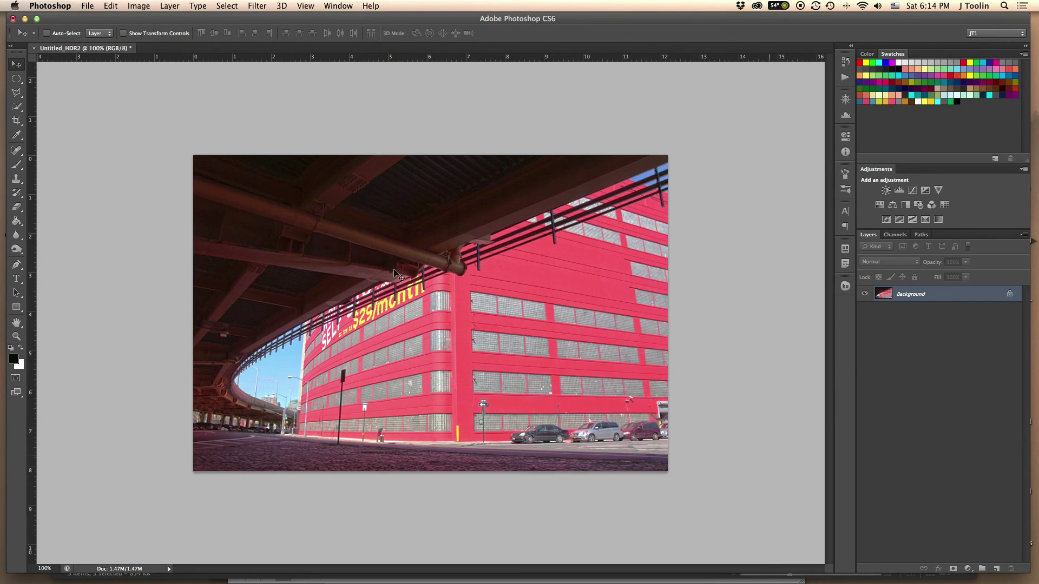